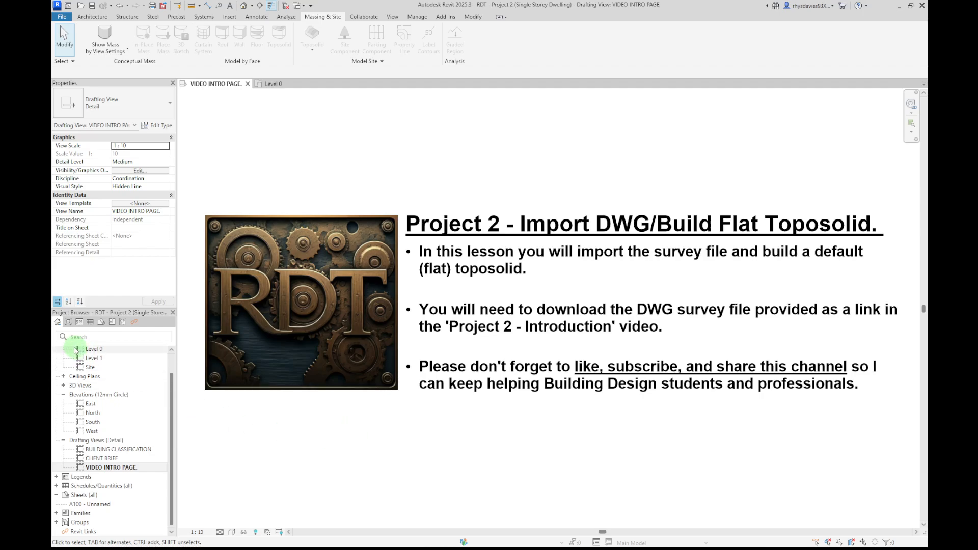
Open the Level 0 floor plan view
{"action": "scroll", "coordinate": [122, 380], "scroll_direction": "up", "scroll_amount": 1}
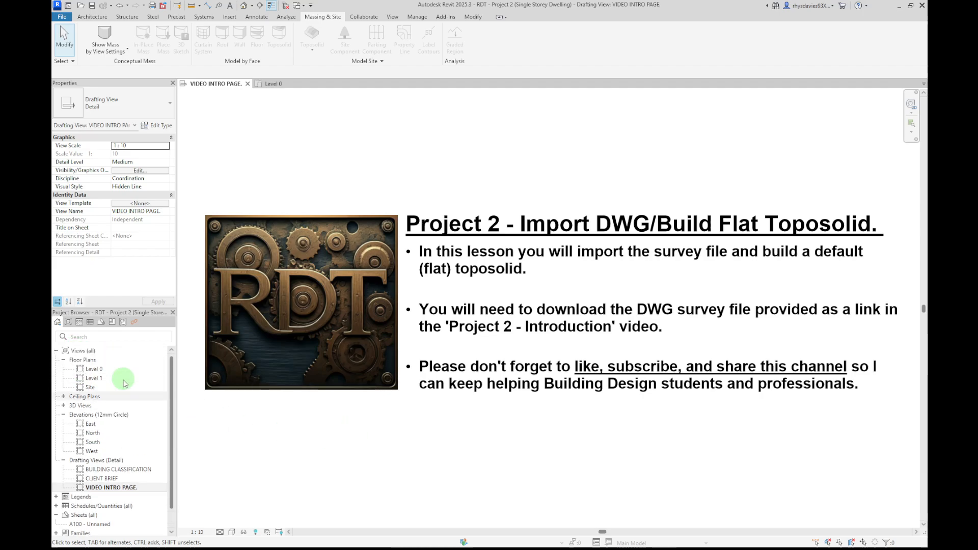
{"action": "double_click", "coordinate": [94, 369]}
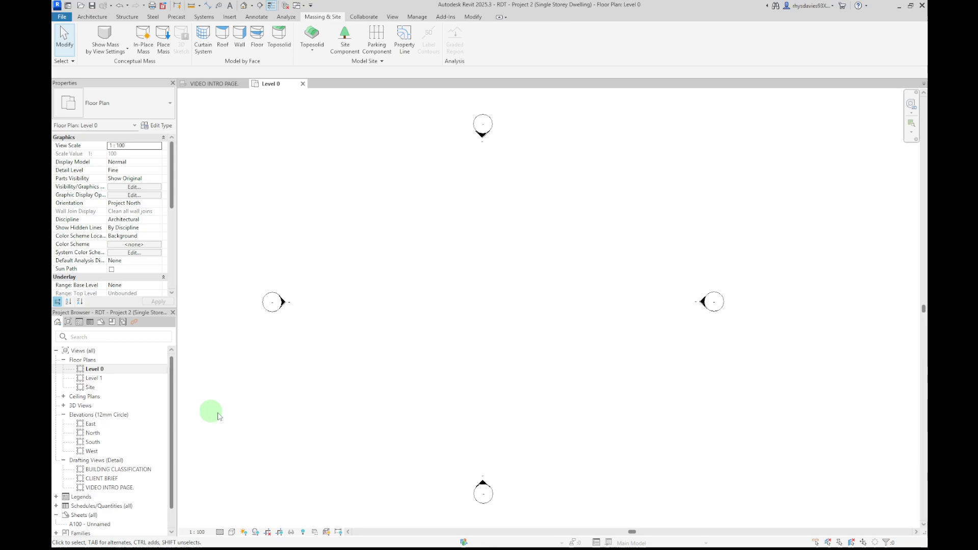
{"action": "middle_click_drag", "start_coordinate": [343, 402], "coordinate": [393, 404]}
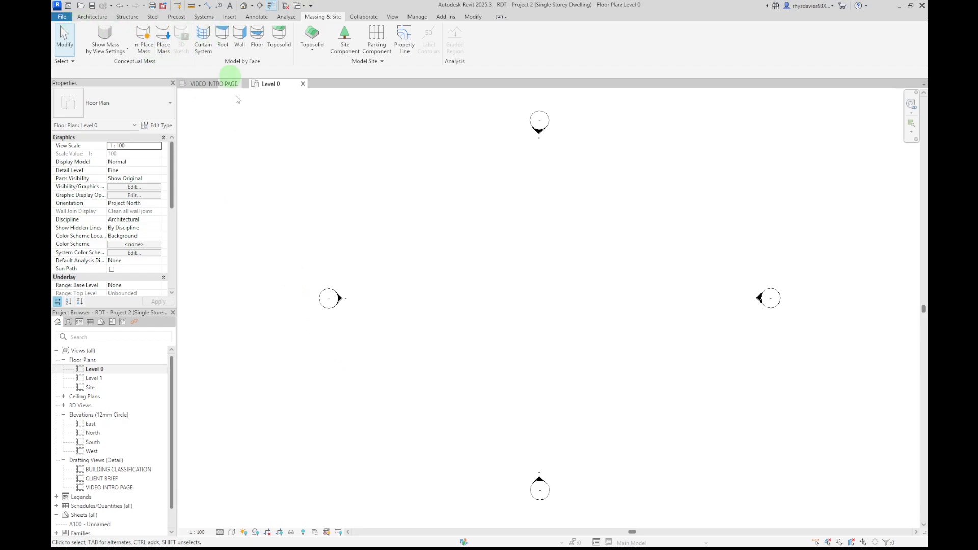
Import the CAD survey file "RDT - Project 2 (Single Storey Dwelling) - Survey.dwg" into Level 0, keeping the offered import options
{"action": "left_click", "coordinate": [229, 17]}
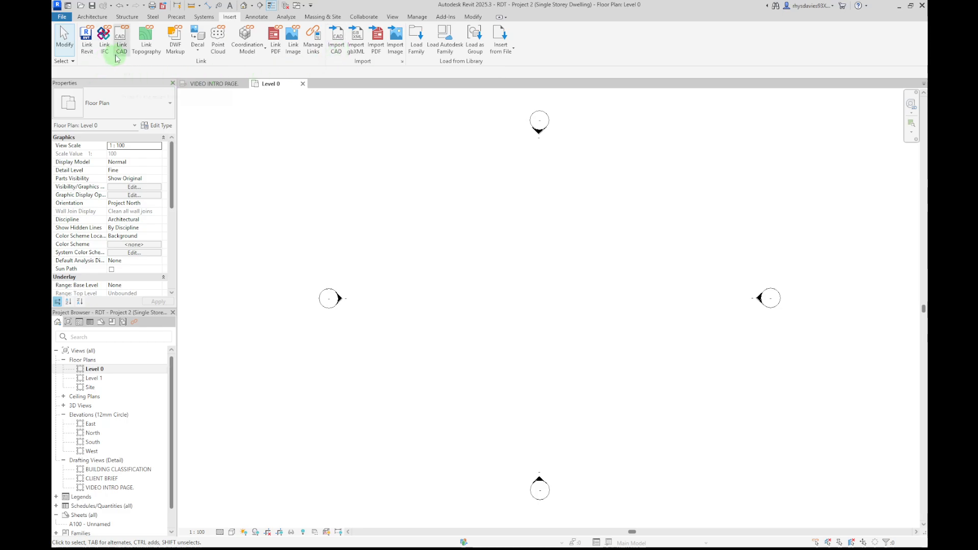
{"action": "left_click", "coordinate": [338, 49]}
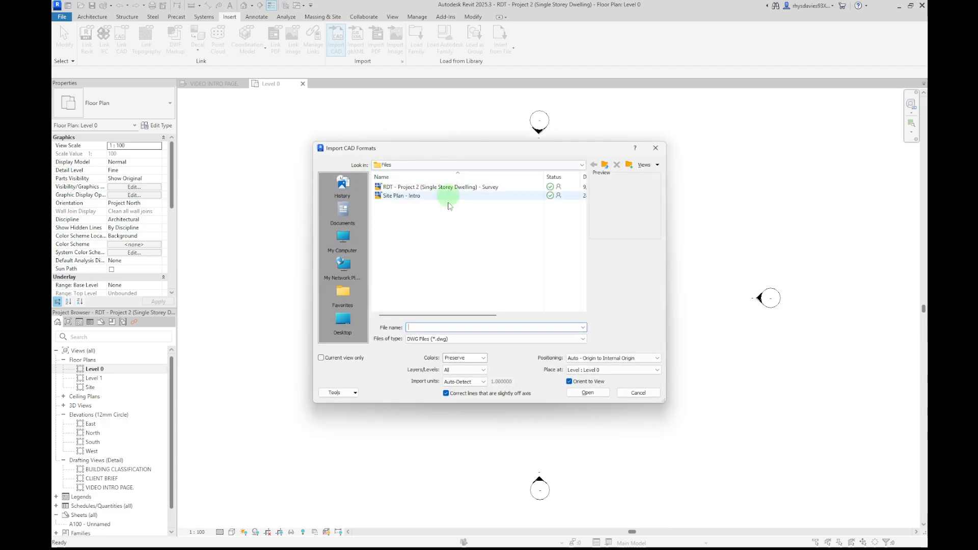
{"action": "left_click", "coordinate": [403, 187]}
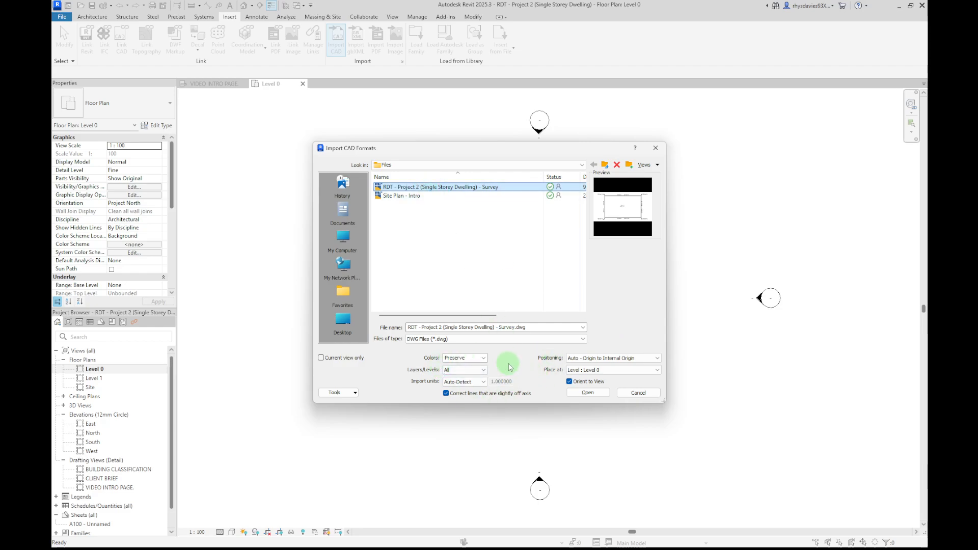
{"action": "left_click", "coordinate": [591, 394]}
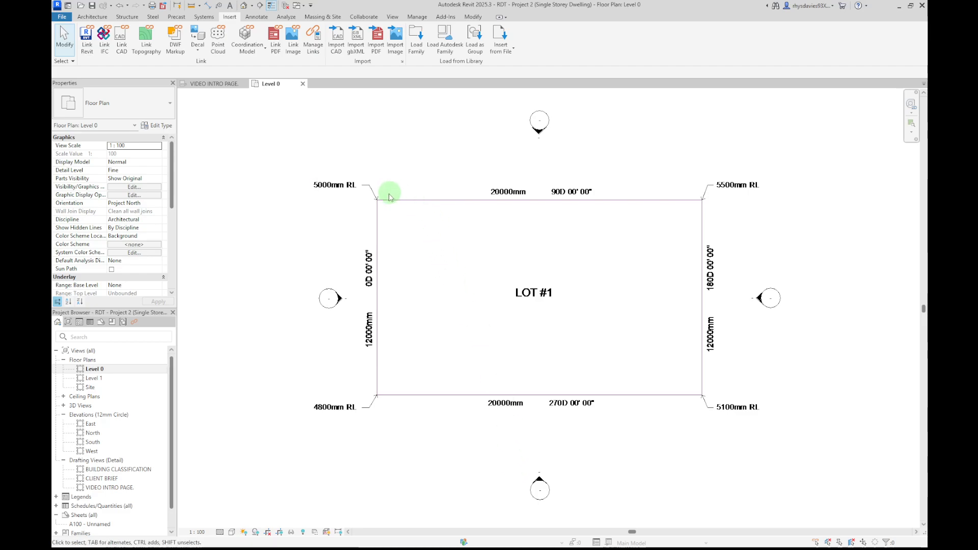
Measure the lot's upper boundary line between its two corner endpoints
{"action": "left_click", "coordinate": [192, 10]}
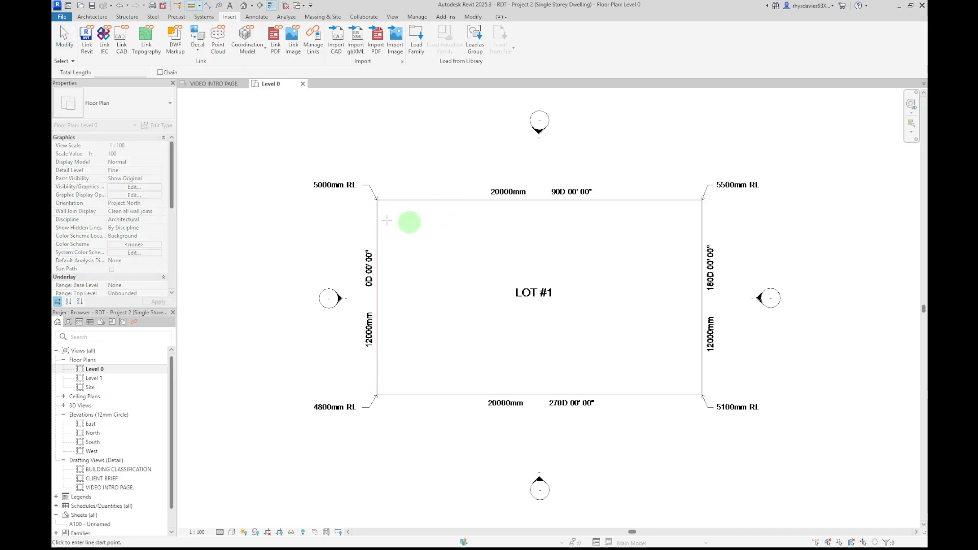
{"action": "scroll", "coordinate": [377, 200], "scroll_direction": "up", "scroll_amount": 3}
{"action": "scroll", "coordinate": [384, 194], "scroll_direction": "up", "scroll_amount": 5}
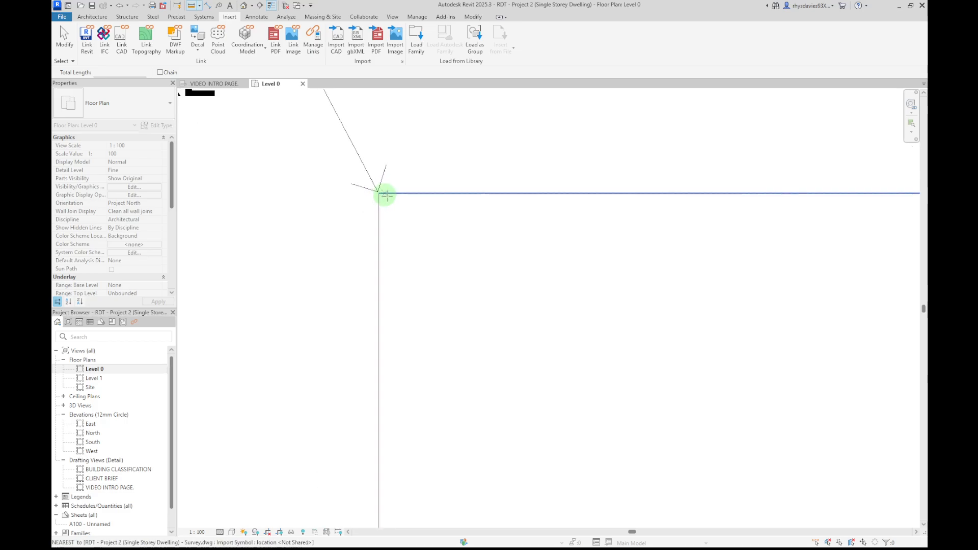
{"action": "middle_click_drag", "start_coordinate": [328, 203], "coordinate": [329, 273]}
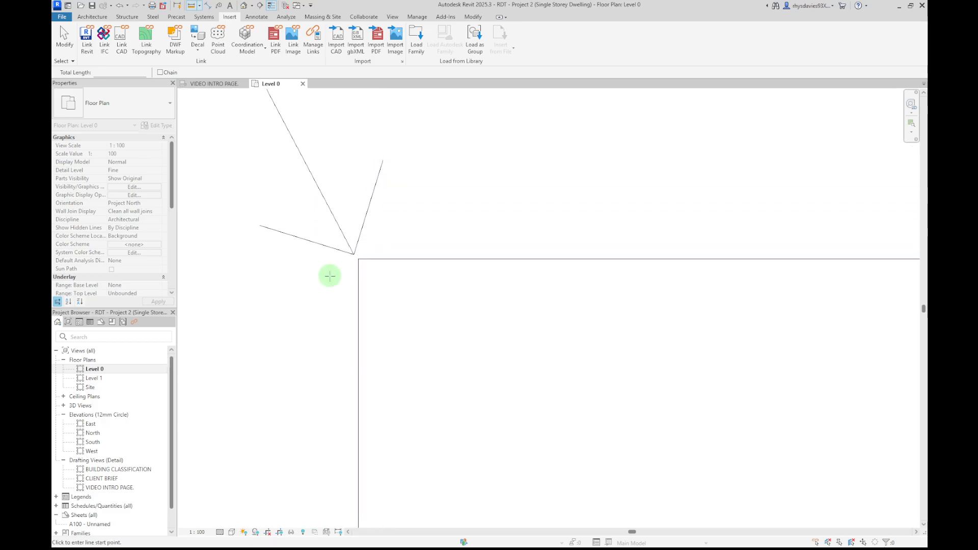
{"action": "scroll", "coordinate": [329, 273], "scroll_direction": "up", "scroll_amount": 1}
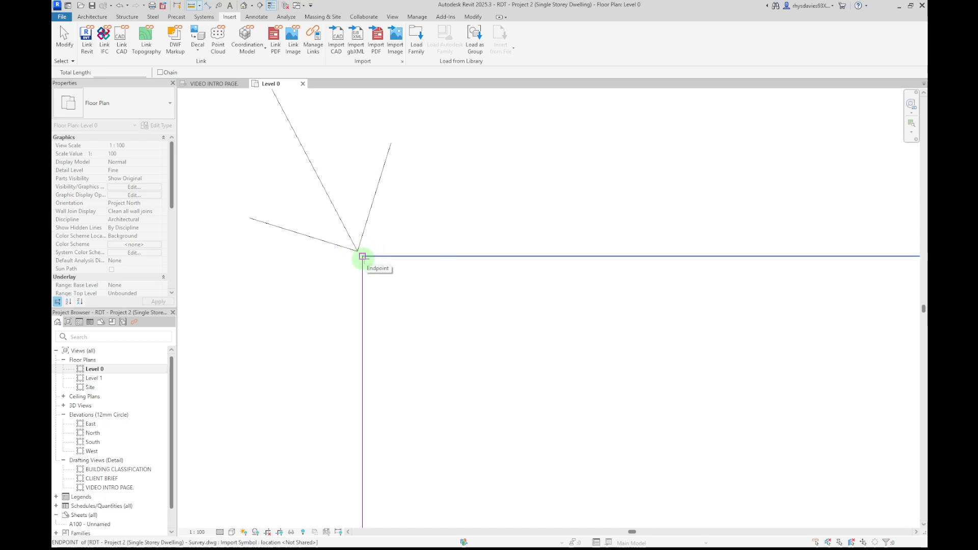
{"action": "left_click", "coordinate": [362, 256]}
{"action": "scroll", "coordinate": [403, 317], "scroll_direction": "down", "scroll_amount": 5}
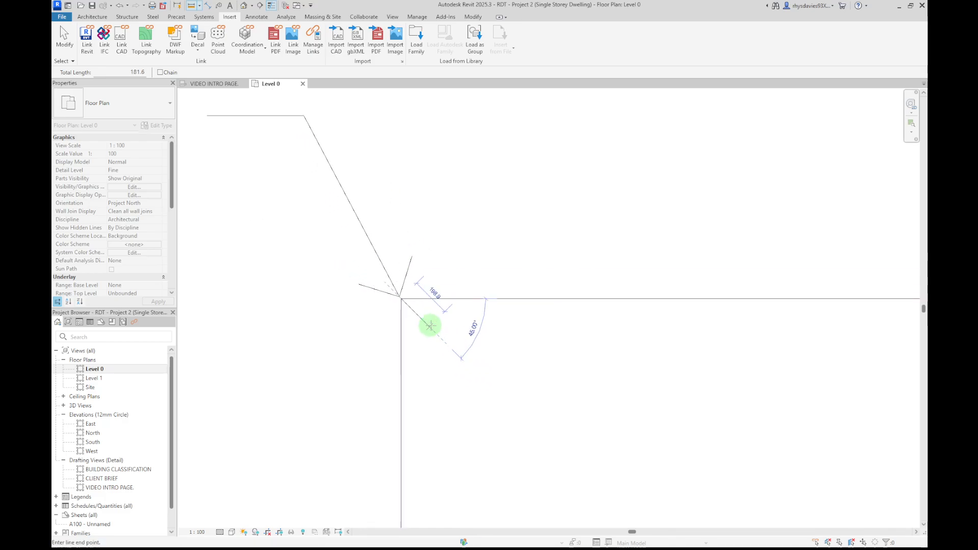
{"action": "scroll", "coordinate": [716, 380], "scroll_direction": "down", "scroll_amount": 5}
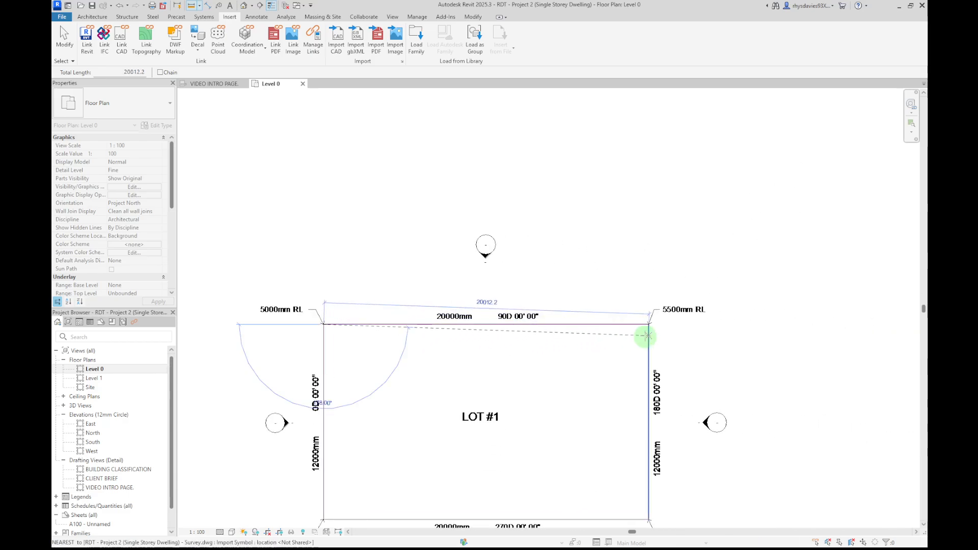
{"action": "scroll", "coordinate": [647, 331], "scroll_direction": "up", "scroll_amount": 6}
{"action": "scroll", "coordinate": [652, 329], "scroll_direction": "up", "scroll_amount": 4}
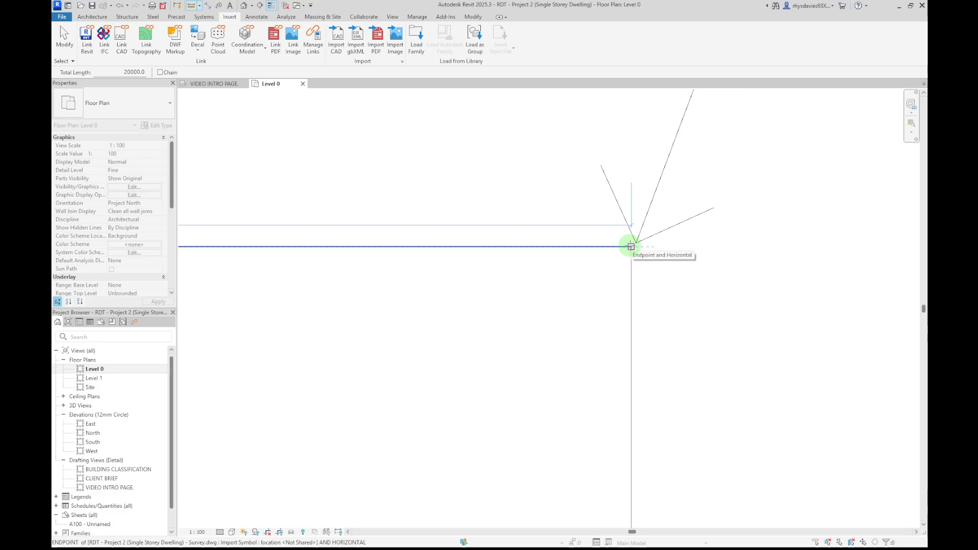
{"action": "left_click", "coordinate": [632, 246]}
{"action": "scroll", "coordinate": [378, 359], "scroll_direction": "down", "scroll_amount": 7}
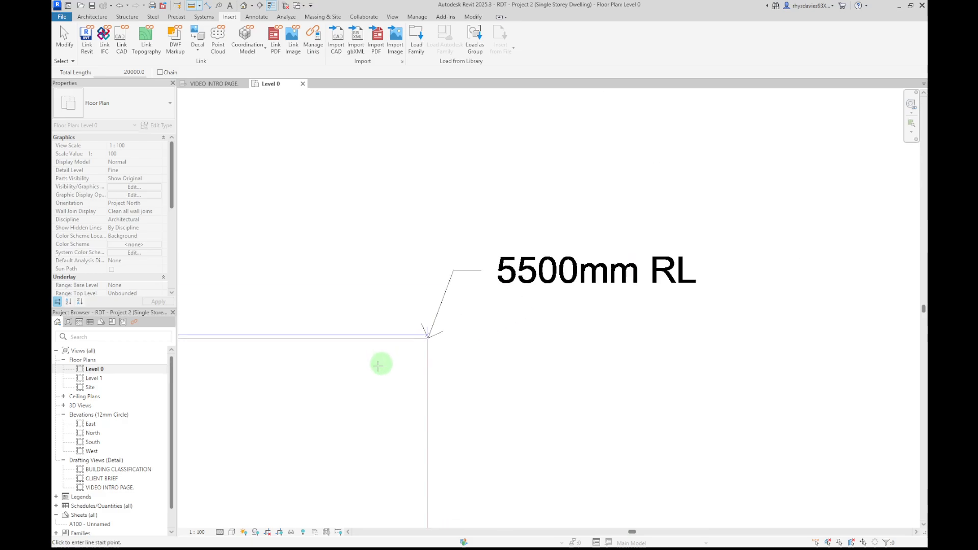
{"action": "middle_click_drag", "start_coordinate": [356, 383], "coordinate": [822, 293]}
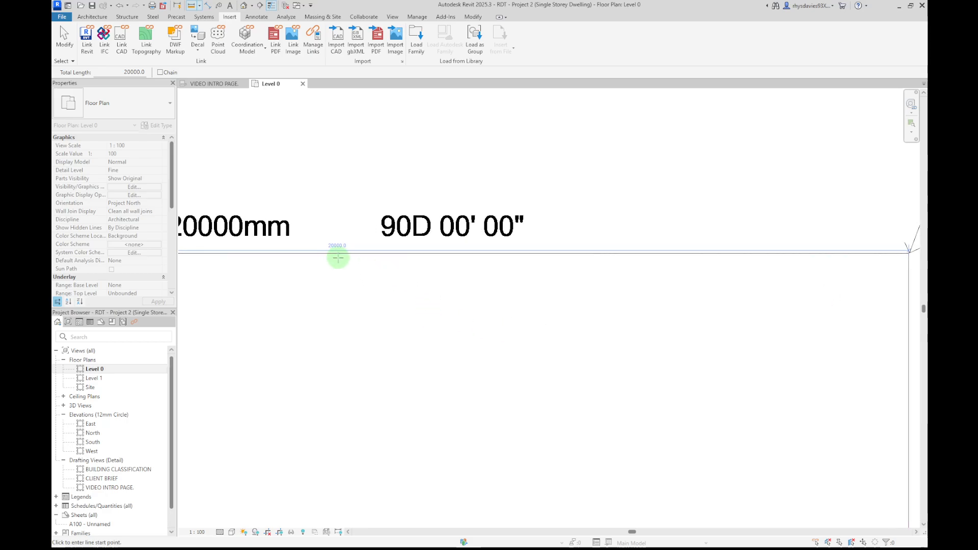
{"action": "scroll", "coordinate": [334, 270], "scroll_direction": "down", "scroll_amount": 2}
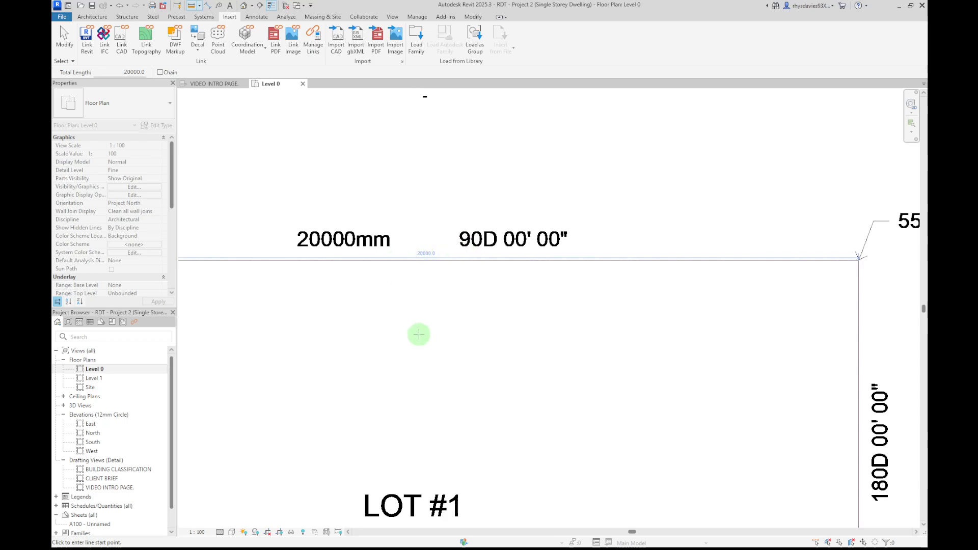
{"action": "key", "text": "Escape"}
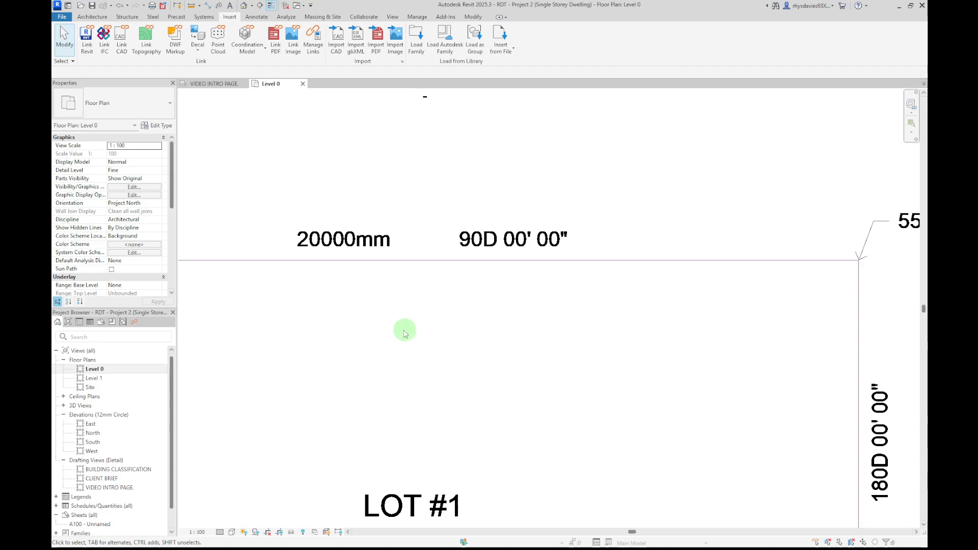
Create a toposolid from a sketch on Level 0, with a 20000 x 12000 mm rectangular boundary snapped to the survey's upper-left and lower-right lot corners
{"action": "scroll", "coordinate": [405, 333], "scroll_direction": "down", "scroll_amount": 3}
{"action": "middle_click_drag", "start_coordinate": [402, 362], "coordinate": [476, 261]}
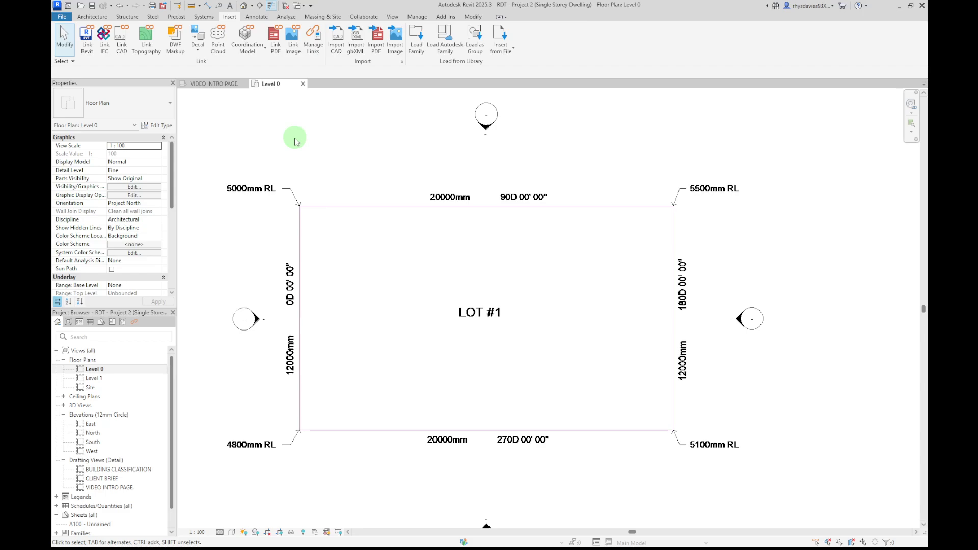
{"action": "left_click", "coordinate": [322, 18]}
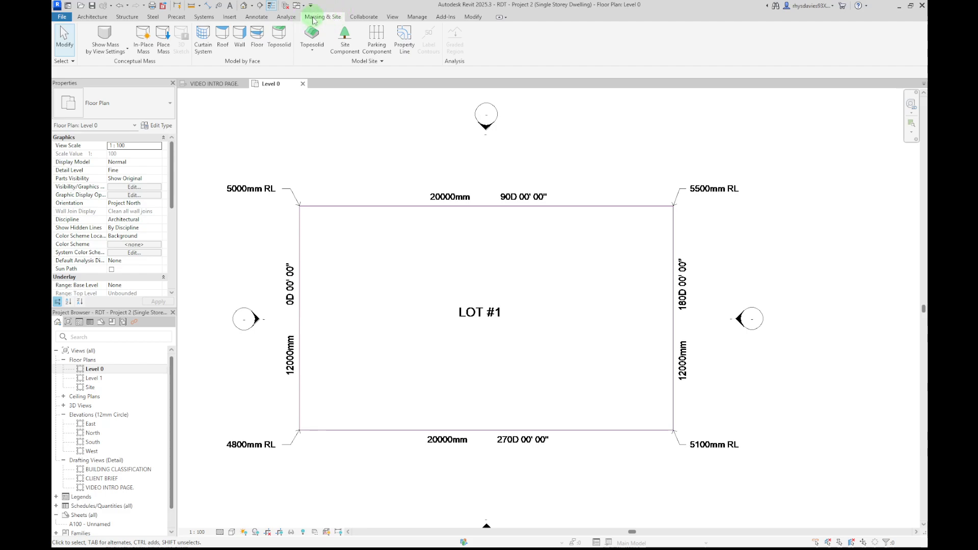
{"action": "left_click", "coordinate": [320, 54]}
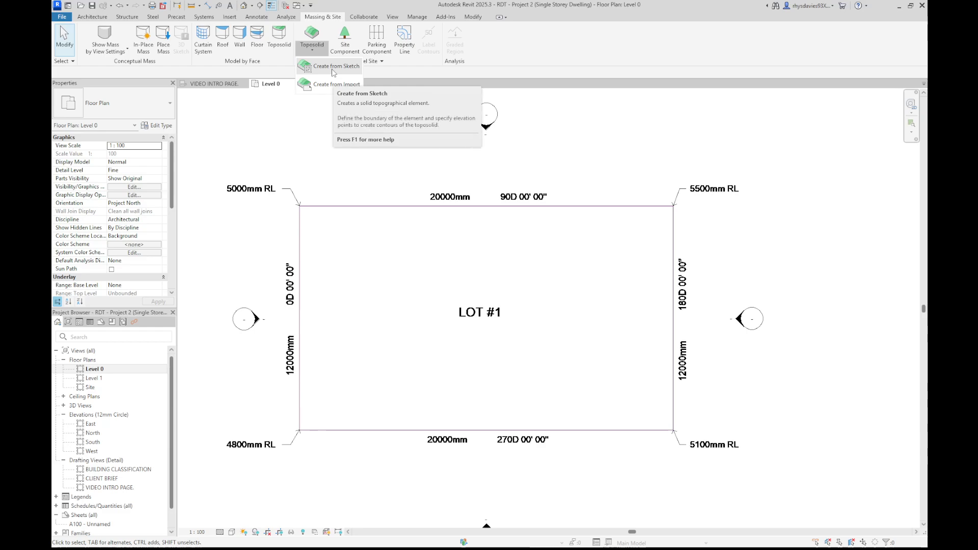
{"action": "left_click", "coordinate": [334, 68]}
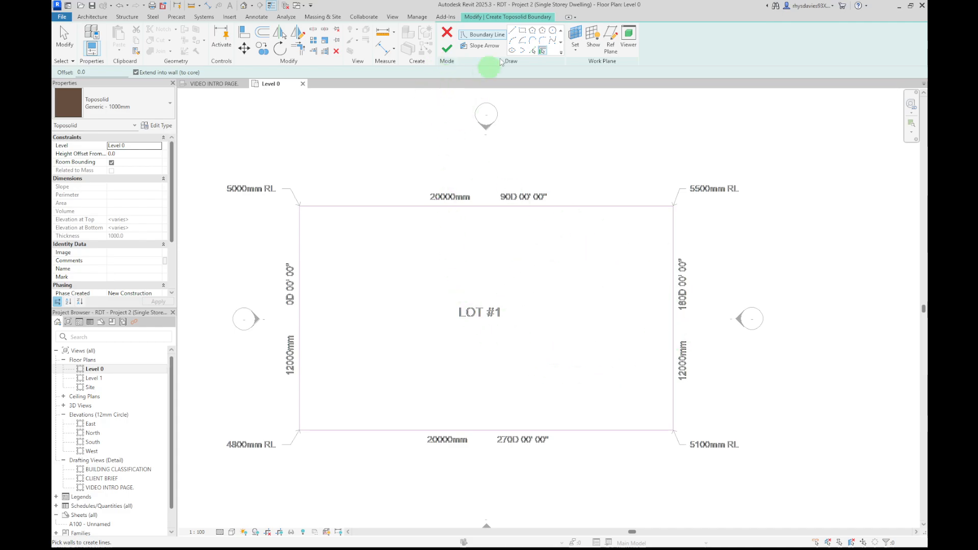
{"action": "left_click", "coordinate": [523, 32]}
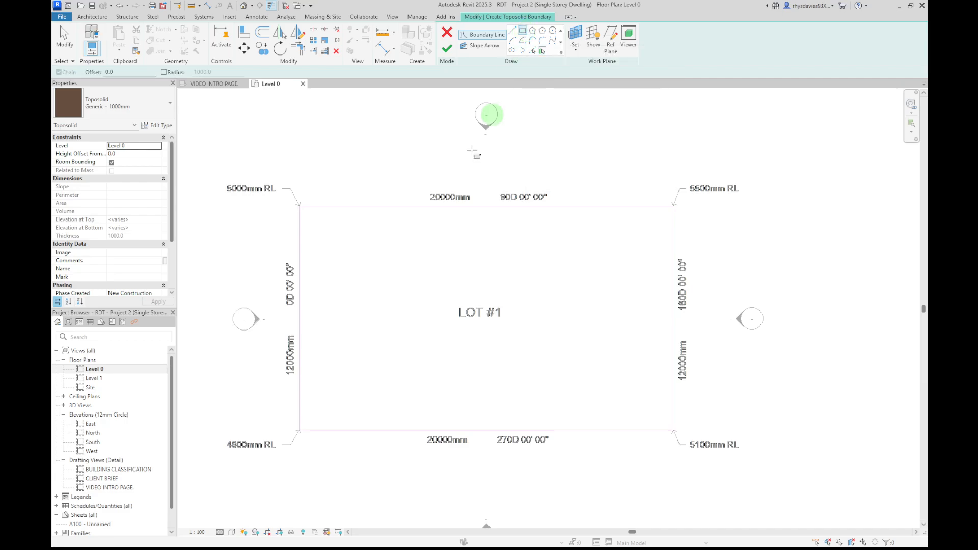
{"action": "scroll", "coordinate": [300, 209], "scroll_direction": "up", "scroll_amount": 3}
{"action": "scroll", "coordinate": [301, 210], "scroll_direction": "up", "scroll_amount": 5}
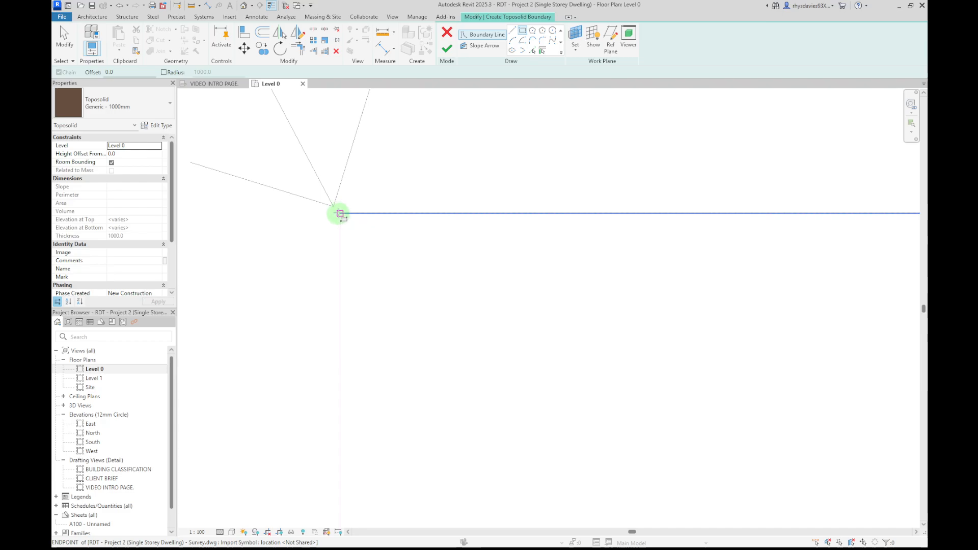
{"action": "left_click", "coordinate": [340, 213]}
{"action": "scroll", "coordinate": [397, 284], "scroll_direction": "up", "scroll_amount": 3}
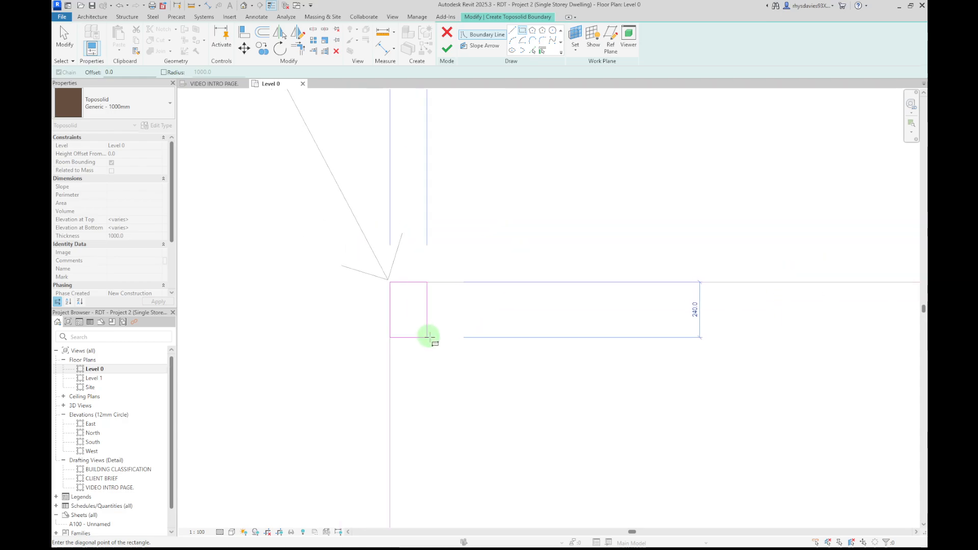
{"action": "scroll", "coordinate": [479, 361], "scroll_direction": "down", "scroll_amount": 8}
{"action": "middle_click_drag", "start_coordinate": [775, 434], "coordinate": [443, 186]}
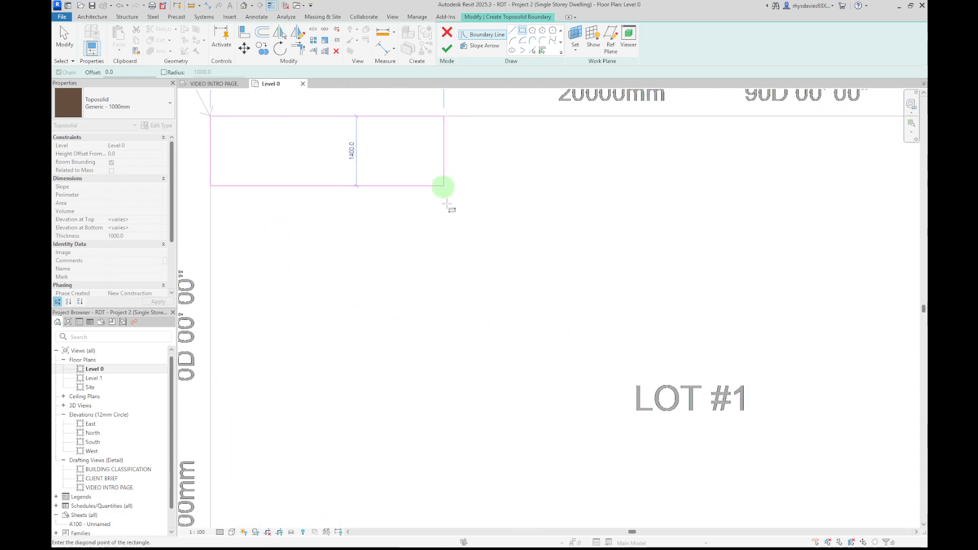
{"action": "scroll", "coordinate": [594, 345], "scroll_direction": "down", "scroll_amount": 3}
{"action": "scroll", "coordinate": [565, 306], "scroll_direction": "up", "scroll_amount": 5}
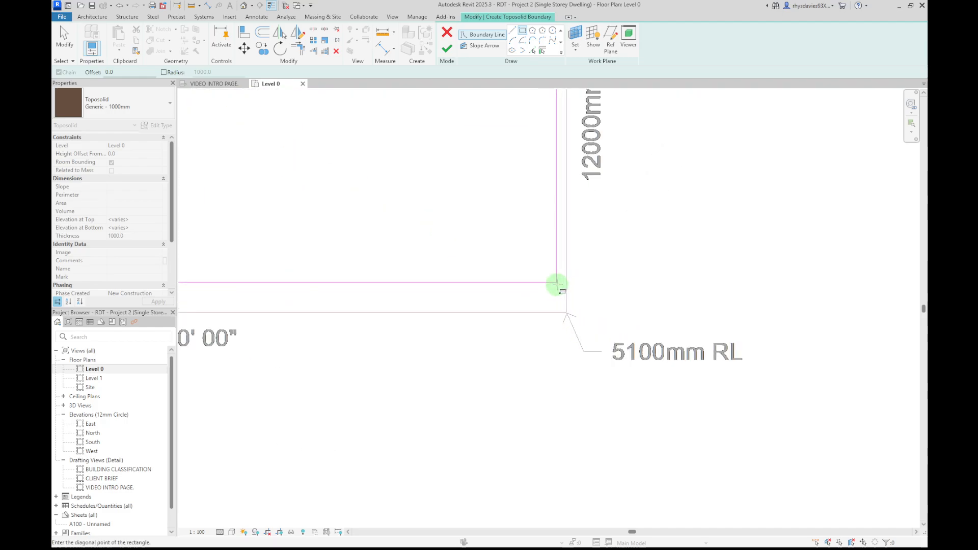
{"action": "scroll", "coordinate": [557, 285], "scroll_direction": "up", "scroll_amount": 6}
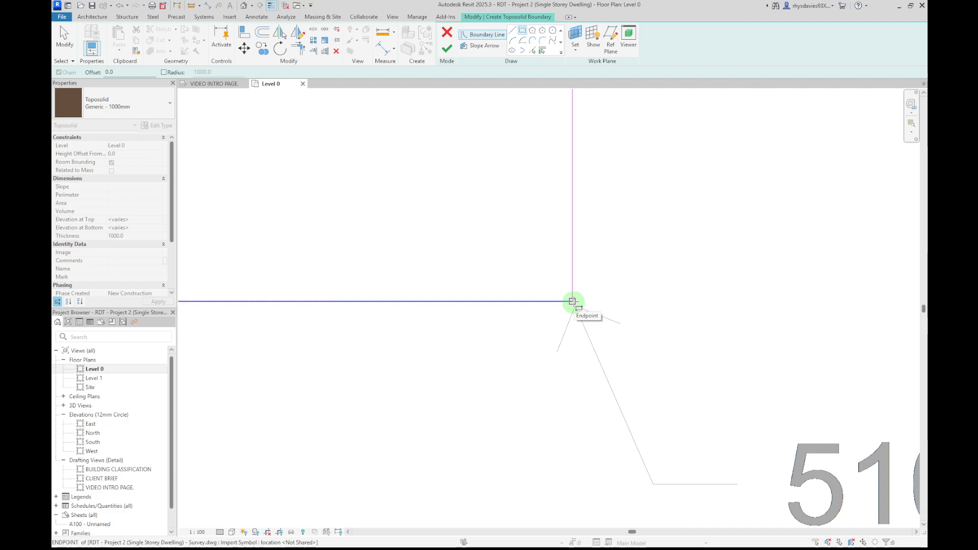
{"action": "scroll", "coordinate": [572, 301], "scroll_direction": "up", "scroll_amount": 4}
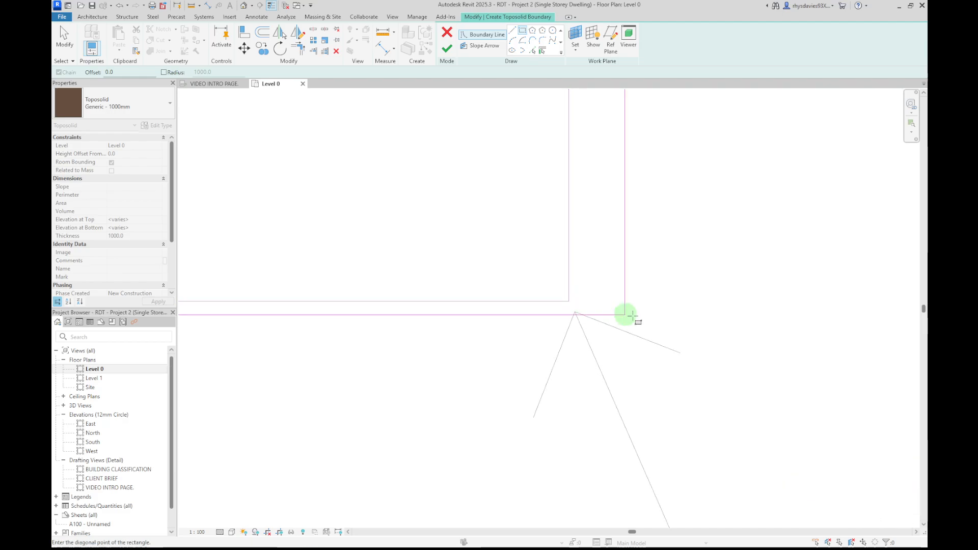
{"action": "left_click", "coordinate": [568, 301]}
{"action": "scroll", "coordinate": [462, 379], "scroll_direction": "down", "scroll_amount": 4}
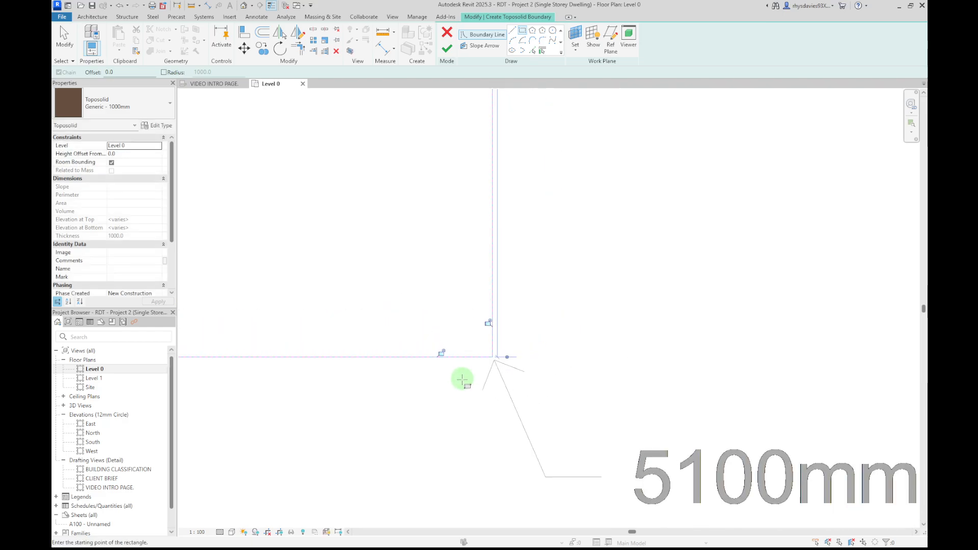
{"action": "scroll", "coordinate": [462, 379], "scroll_direction": "down", "scroll_amount": 6}
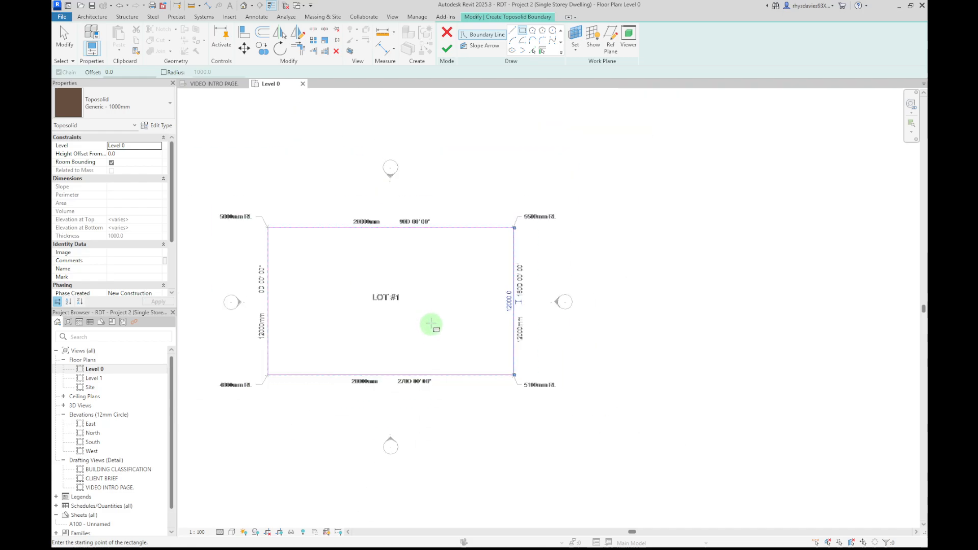
{"action": "middle_click_drag", "start_coordinate": [430, 325], "coordinate": [499, 319]}
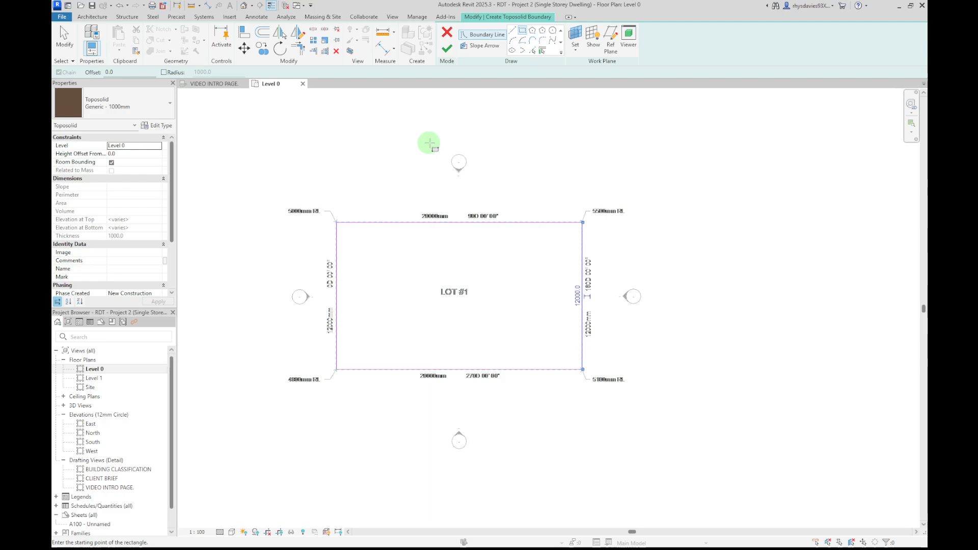
{"action": "left_click", "coordinate": [447, 51]}
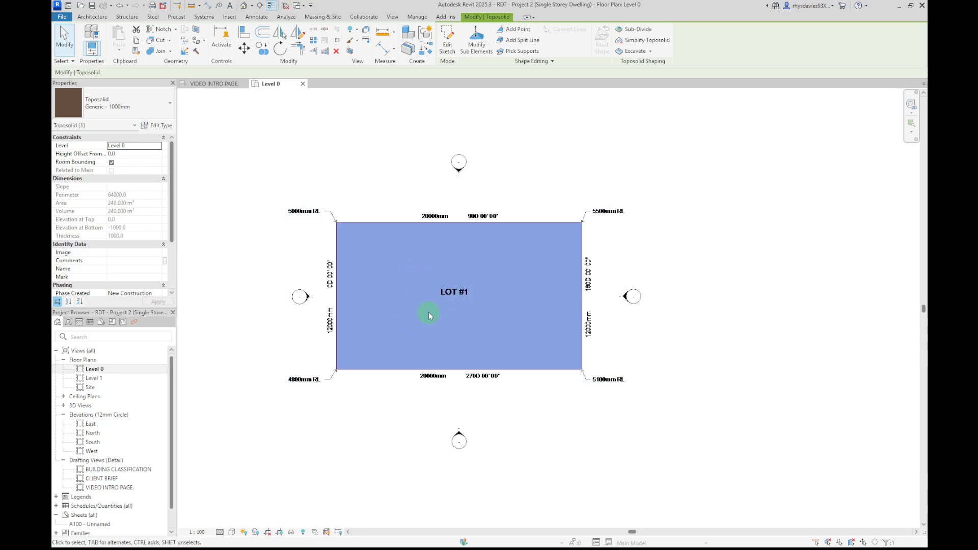
Check the new toposolid's type and view the model in the default 3D view
{"action": "scroll", "coordinate": [429, 314], "scroll_direction": "up", "scroll_amount": 3}
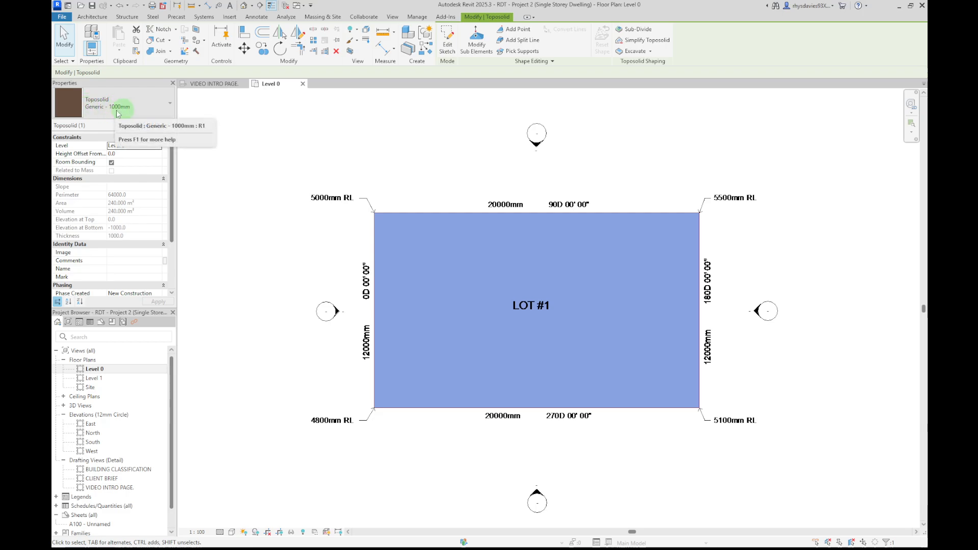
{"action": "left_click", "coordinate": [243, 7]}
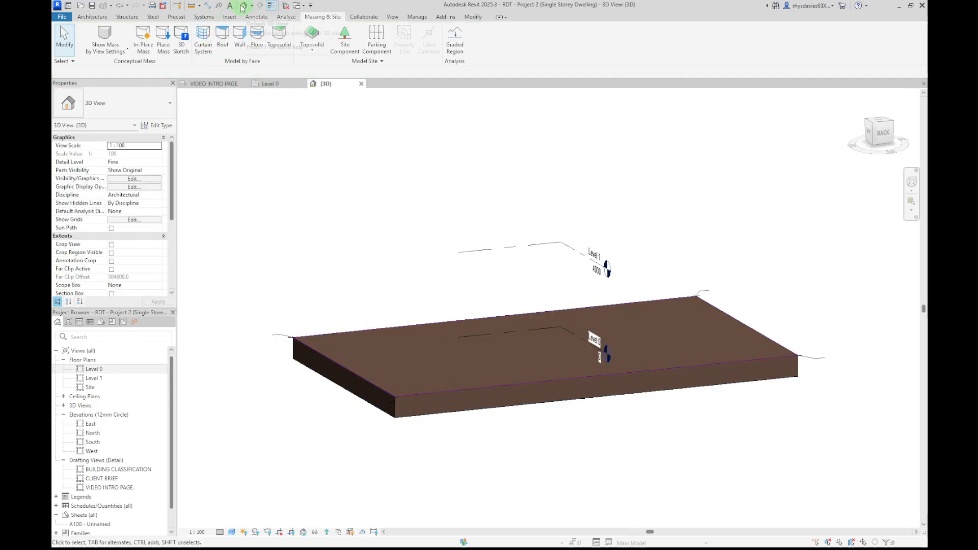
Measure the toposolid's thickness between its top and bottom endpoints in the East elevation
{"action": "middle_click_drag", "start_coordinate": [461, 451], "coordinate": [428, 472], "text": "shift"}
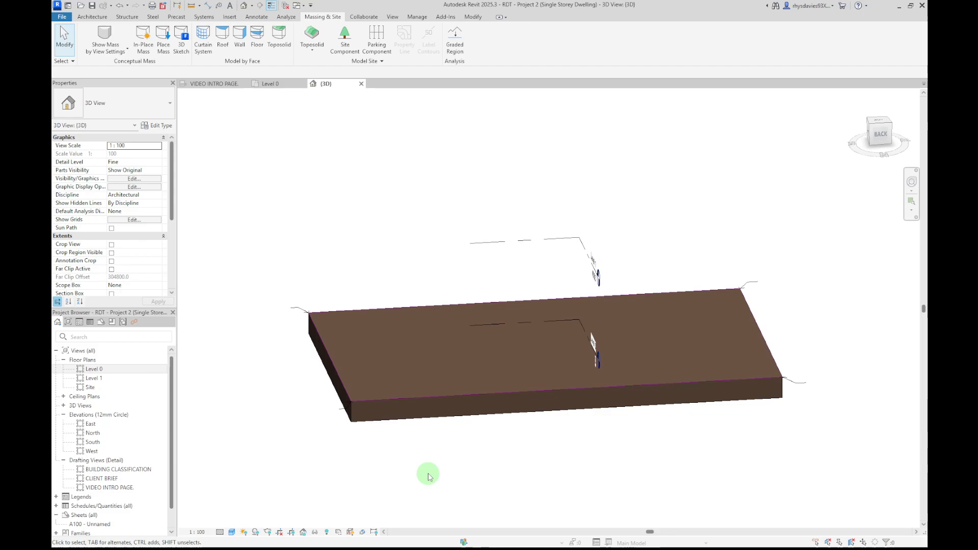
{"action": "middle_click_drag", "start_coordinate": [428, 476], "coordinate": [341, 490], "text": "shift"}
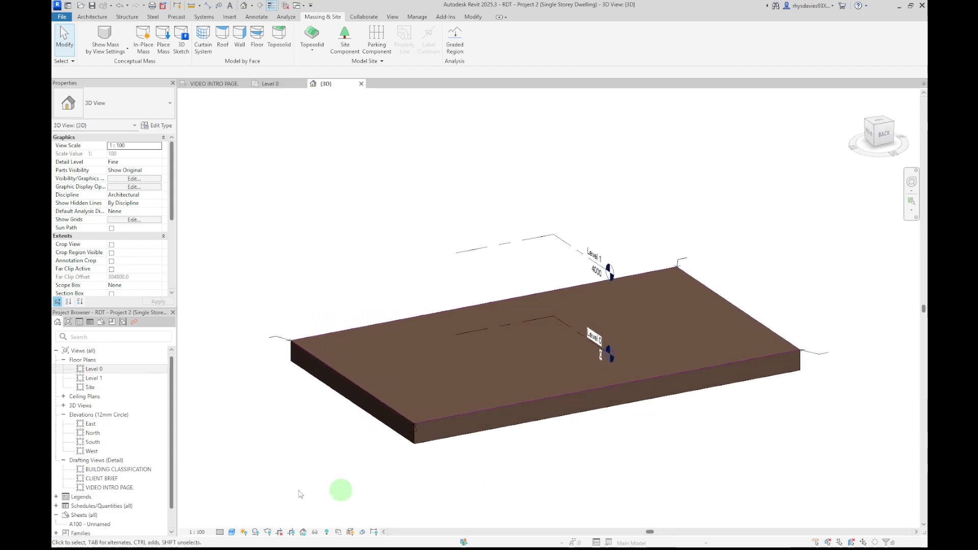
{"action": "double_click", "coordinate": [97, 425]}
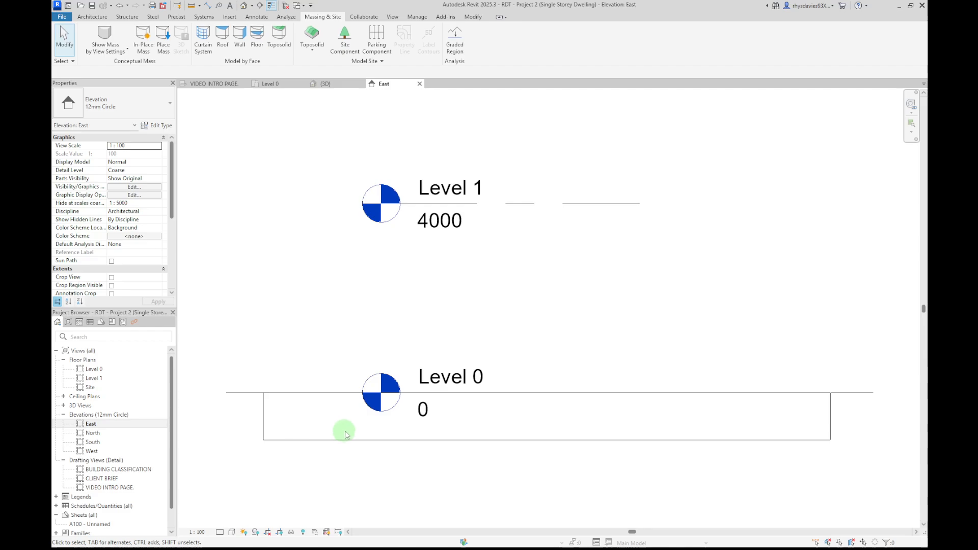
{"action": "left_click", "coordinate": [192, 7]}
{"action": "left_click", "coordinate": [263, 392]}
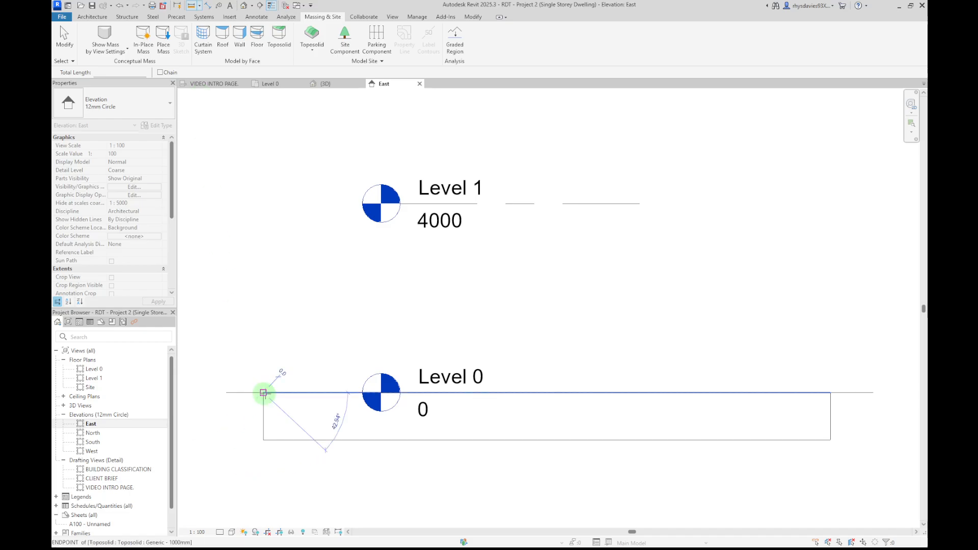
{"action": "left_click", "coordinate": [263, 439]}
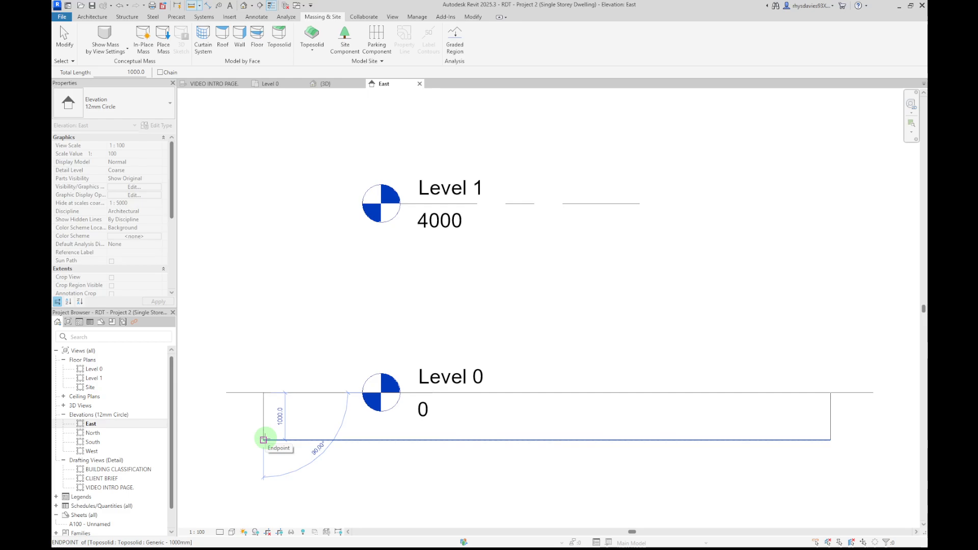
{"action": "key", "text": "Escape"}
{"action": "key", "text": "Escape"}
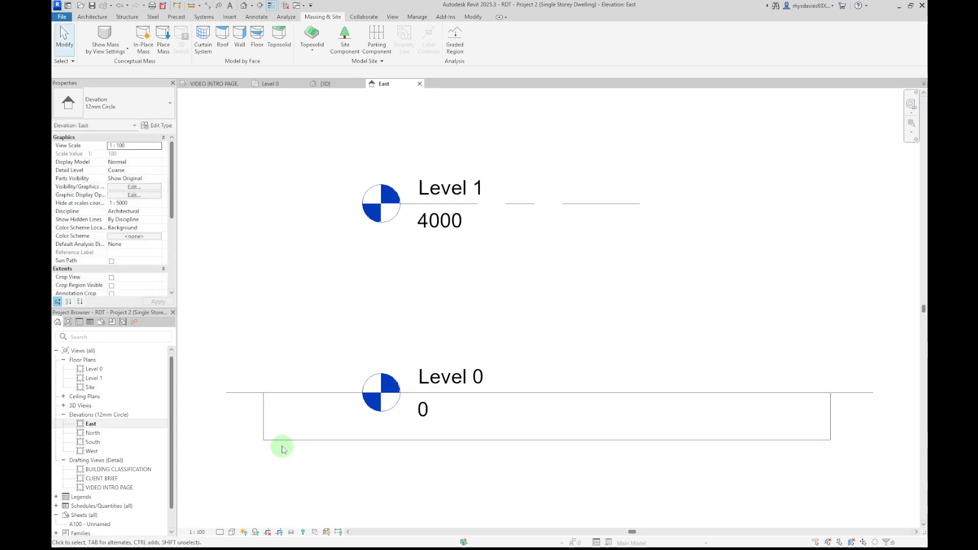
Check the toposolid's type in the East elevation and review the survey's corner RLs on the Level 0 floor plan
{"action": "left_click", "coordinate": [286, 443]}
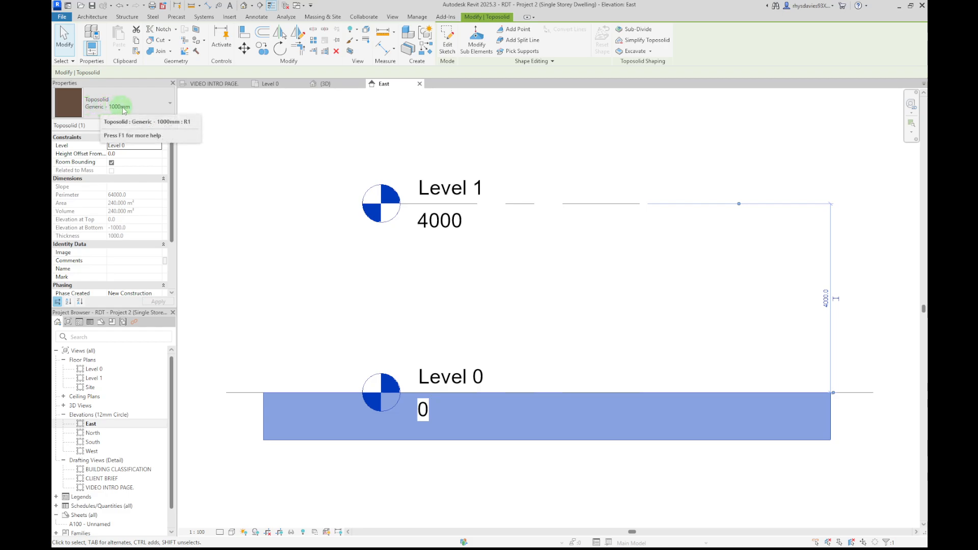
{"action": "left_click", "coordinate": [282, 482]}
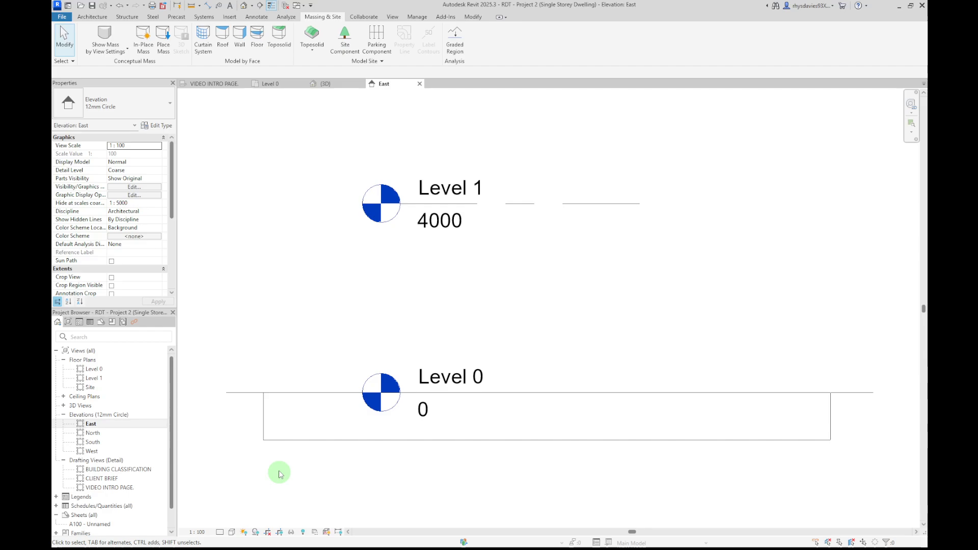
{"action": "left_click", "coordinate": [282, 86]}
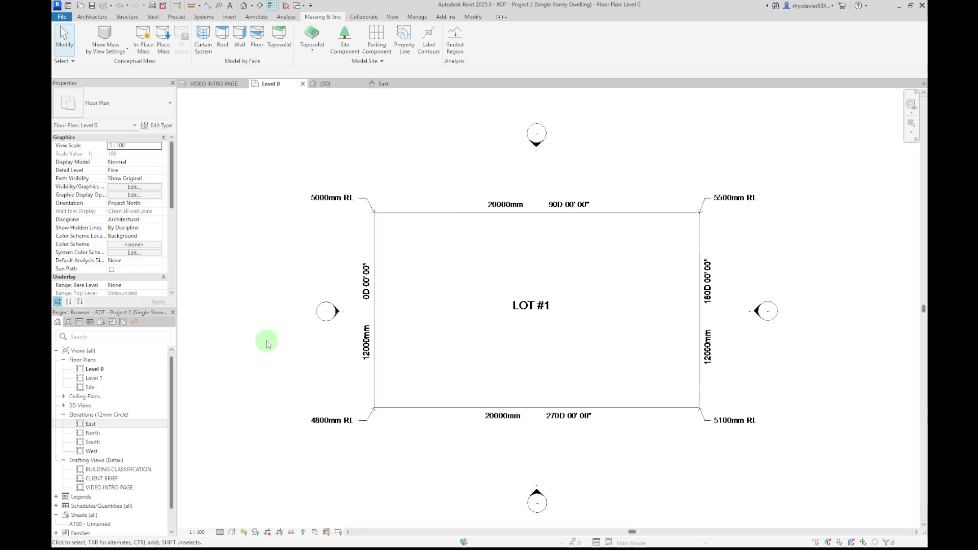
Raise Level 1 to an elevation of 6600 mm in the East elevation
{"action": "left_click", "coordinate": [397, 86]}
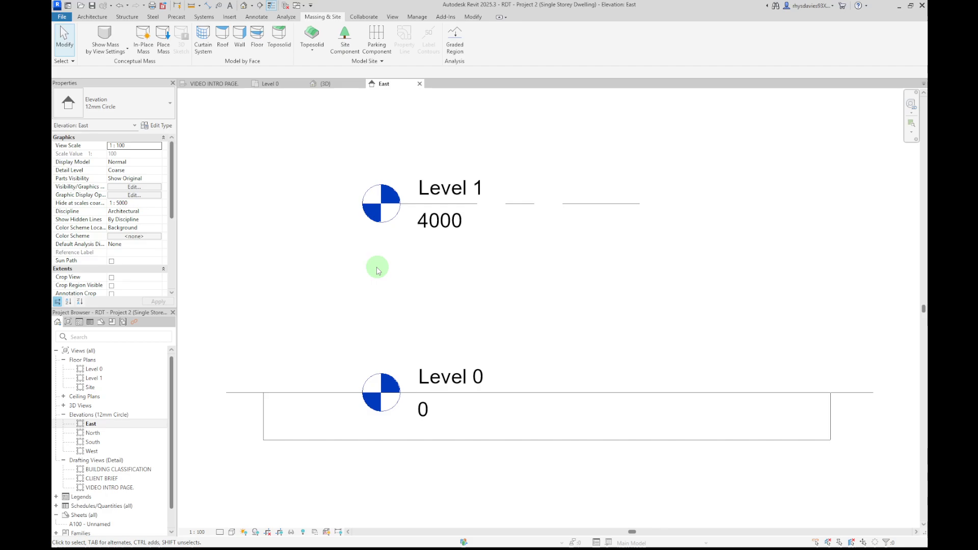
{"action": "left_click", "coordinate": [263, 430]}
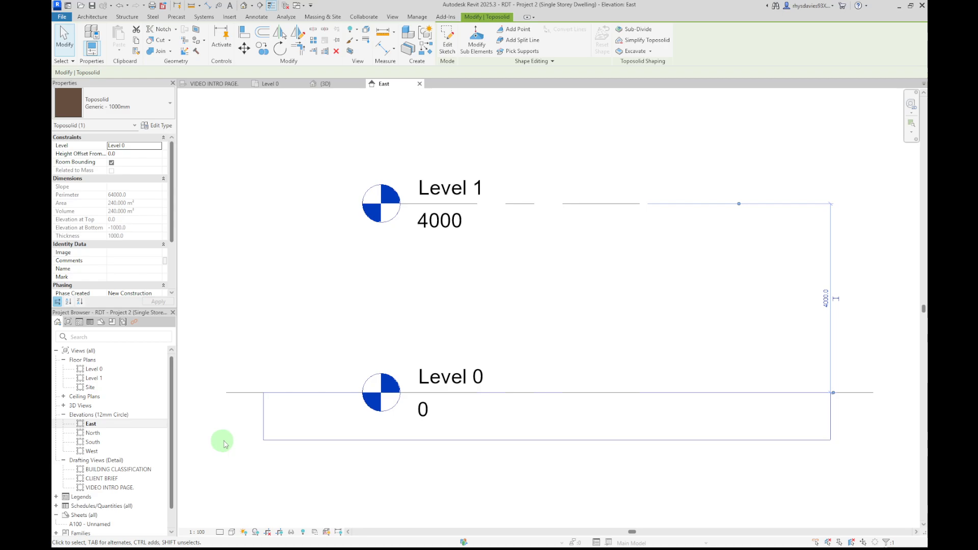
{"action": "scroll", "coordinate": [223, 443], "scroll_direction": "down", "scroll_amount": 3}
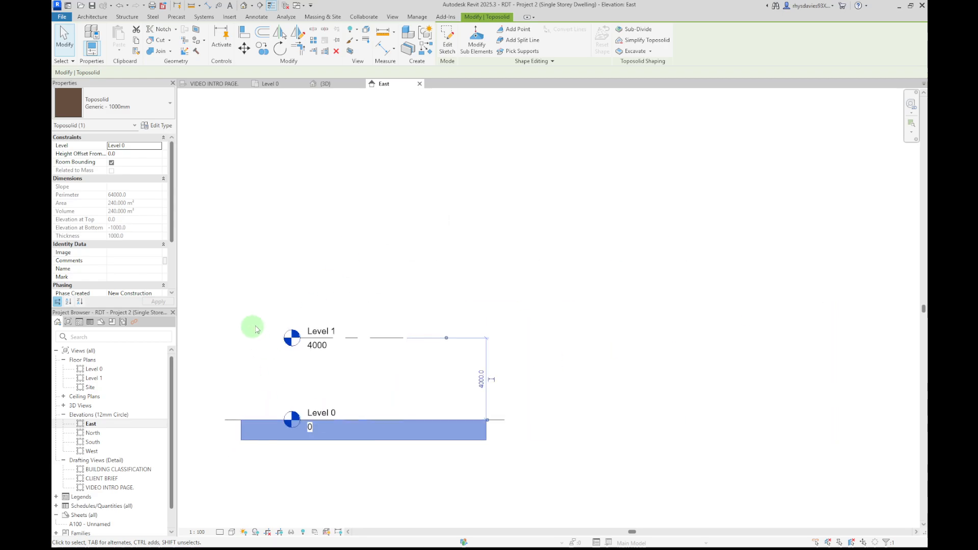
{"action": "left_click", "coordinate": [349, 281]}
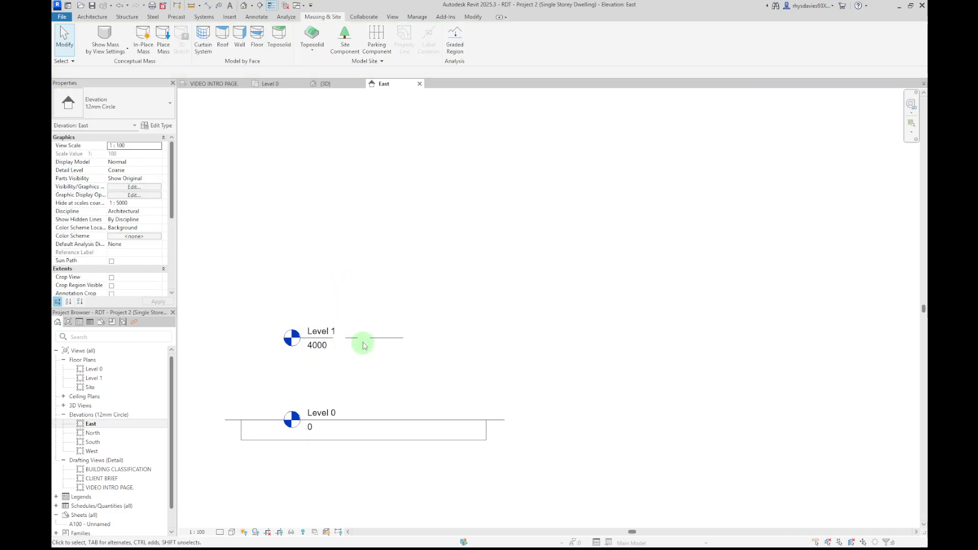
{"action": "left_click", "coordinate": [380, 338]}
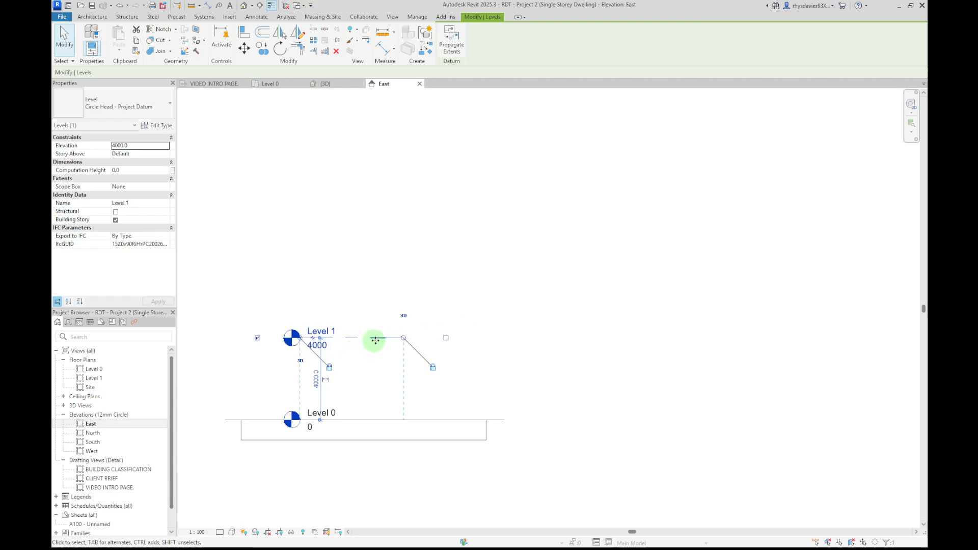
{"action": "left_click_drag", "start_coordinate": [377, 340], "coordinate": [378, 289]}
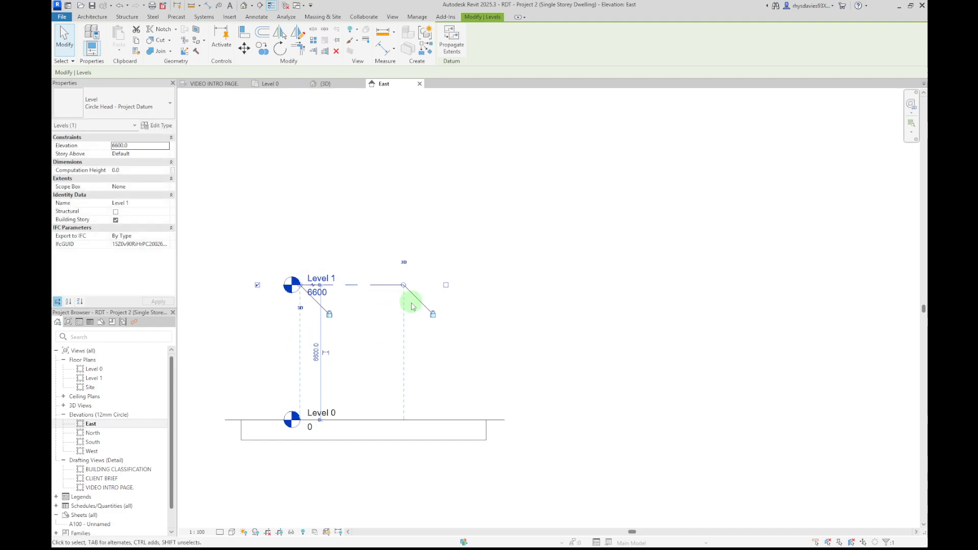
{"action": "left_click", "coordinate": [527, 333]}
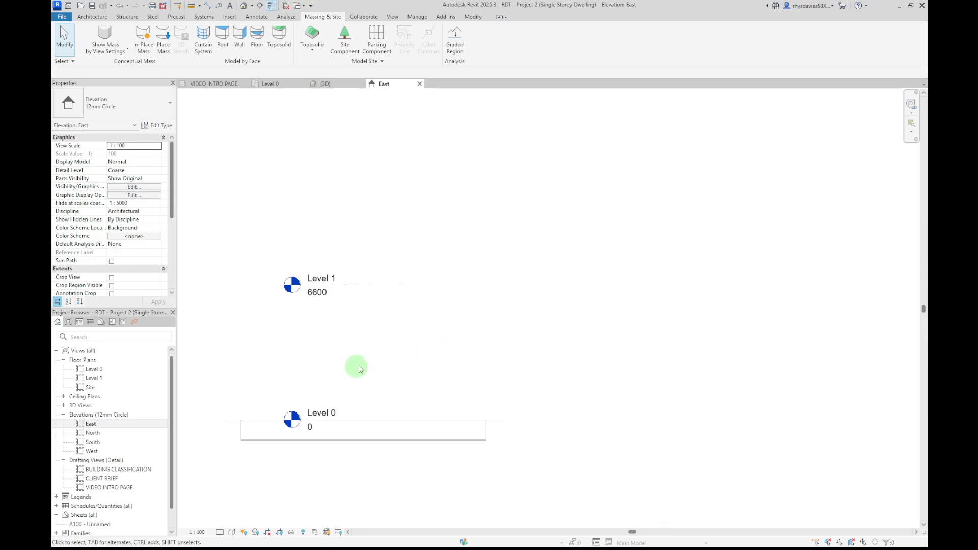
Return to the VIDEO INTRO PAGE drafting view
{"action": "scroll", "coordinate": [410, 311], "scroll_direction": "up", "scroll_amount": 2}
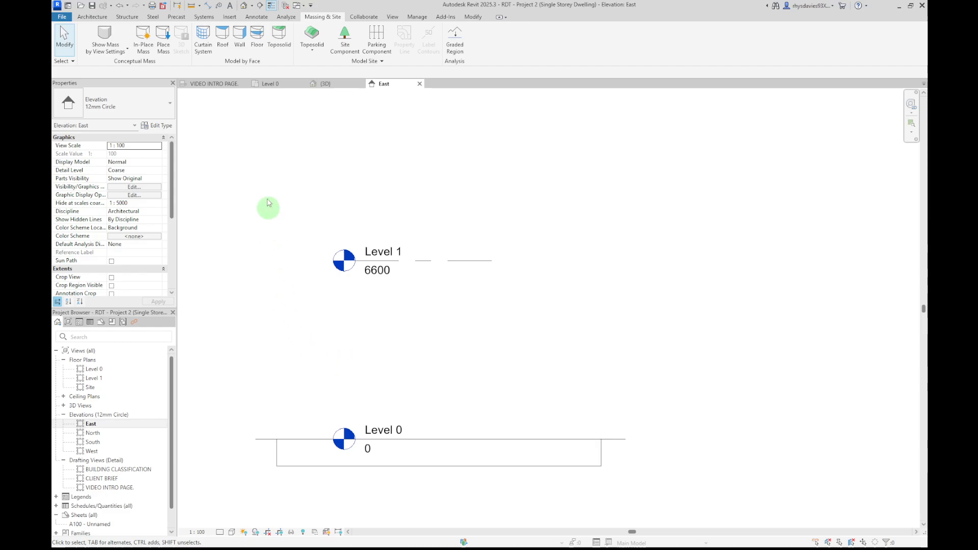
{"action": "left_click", "coordinate": [229, 86]}
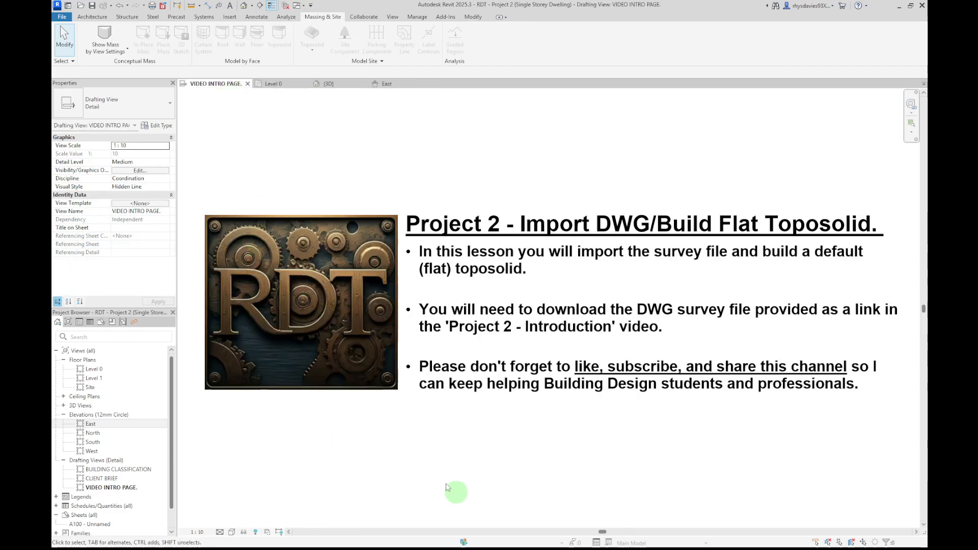